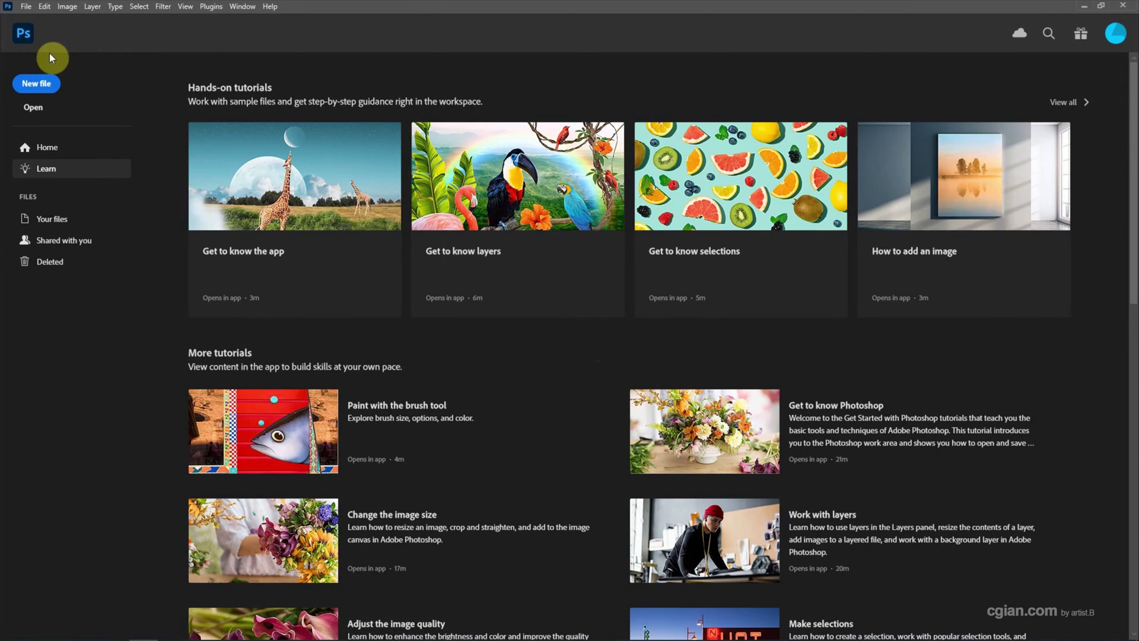
Step: Create a new 1920 × 1080 px, 72 ppi document from the preset
left_click(35, 83)
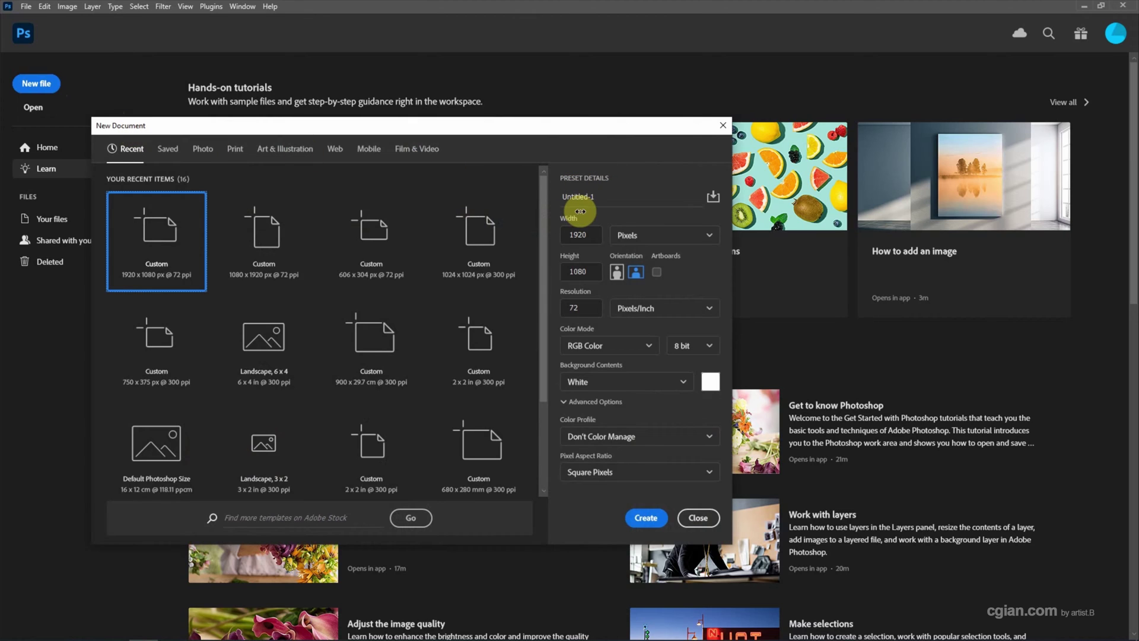
left_click(643, 517)
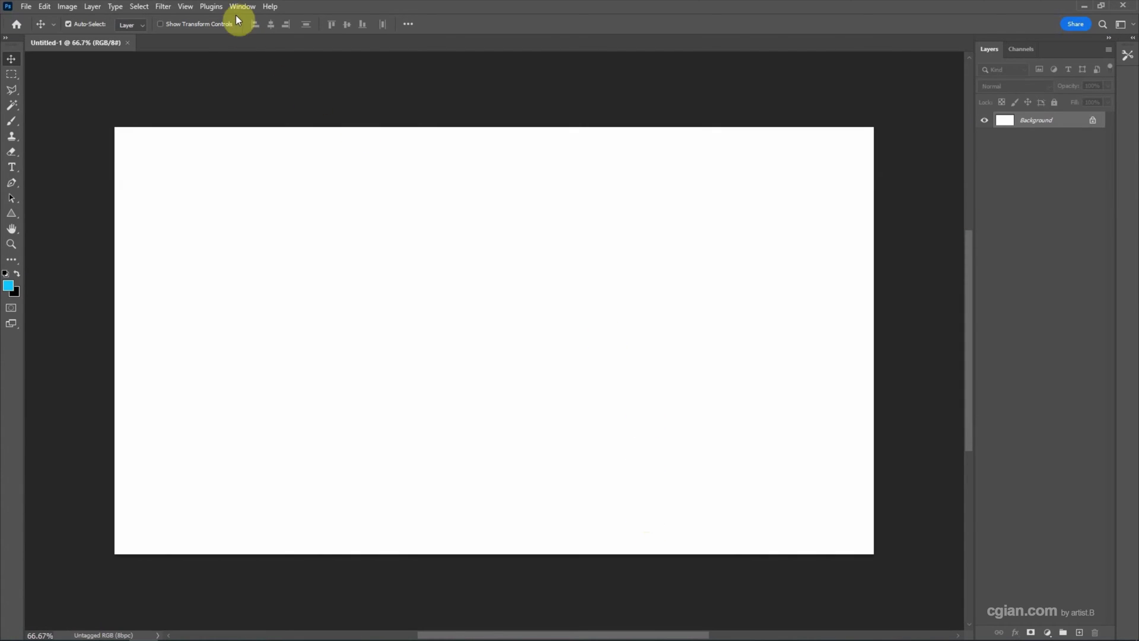
Step: Show the Timeline panel and create a frame animation instead of a video timeline
left_click(237, 7)
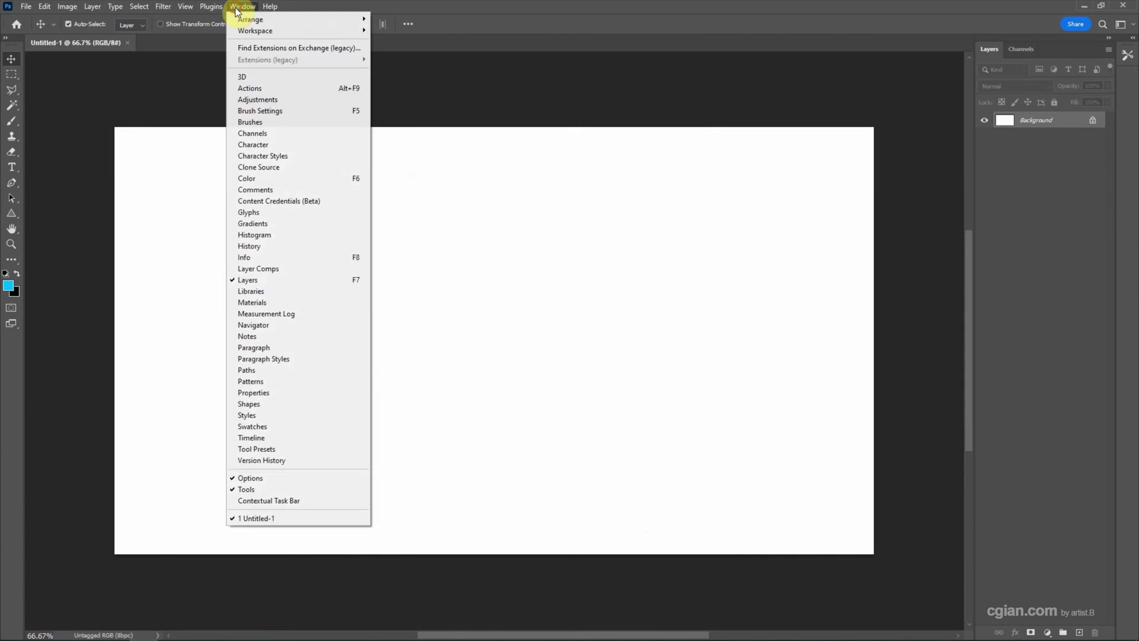
left_click(287, 439)
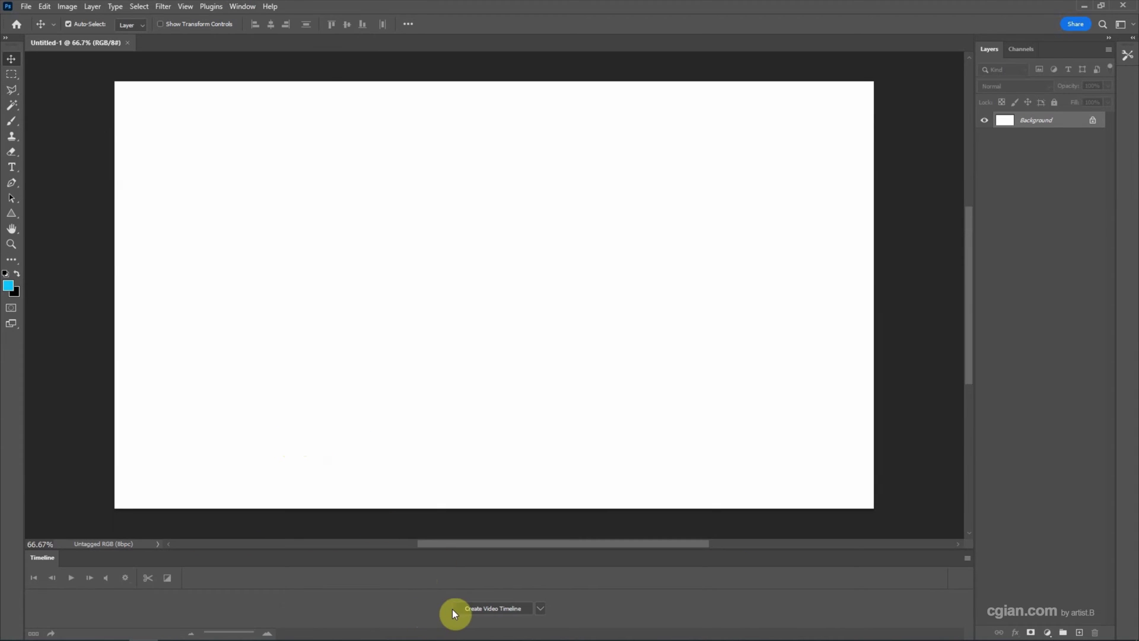
left_click(540, 606)
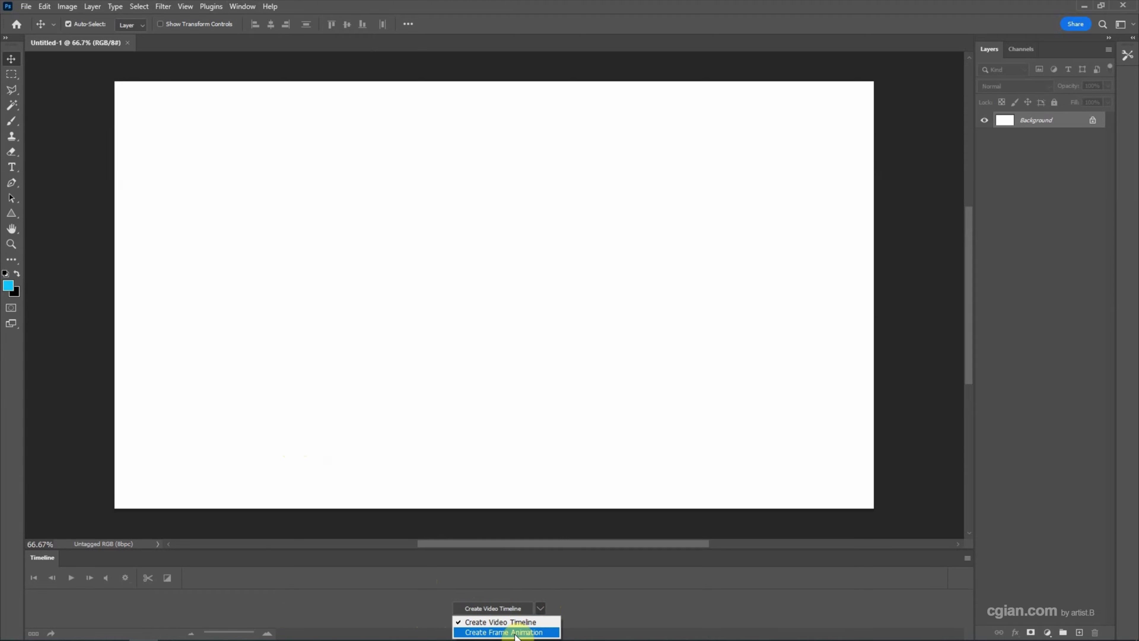
left_click(515, 632)
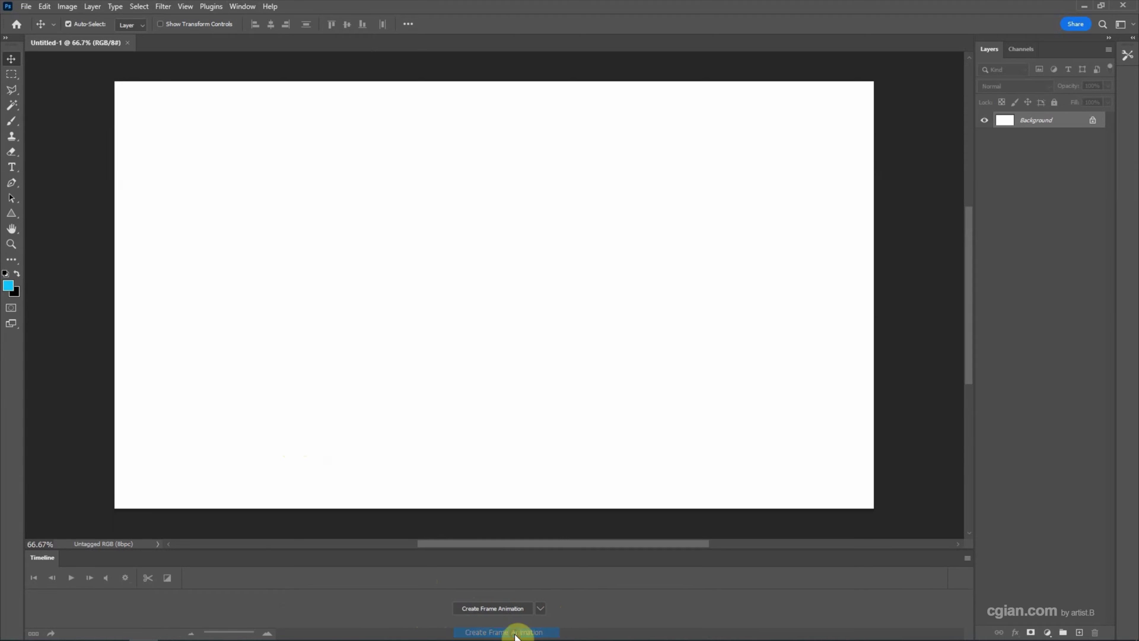
left_click(474, 611)
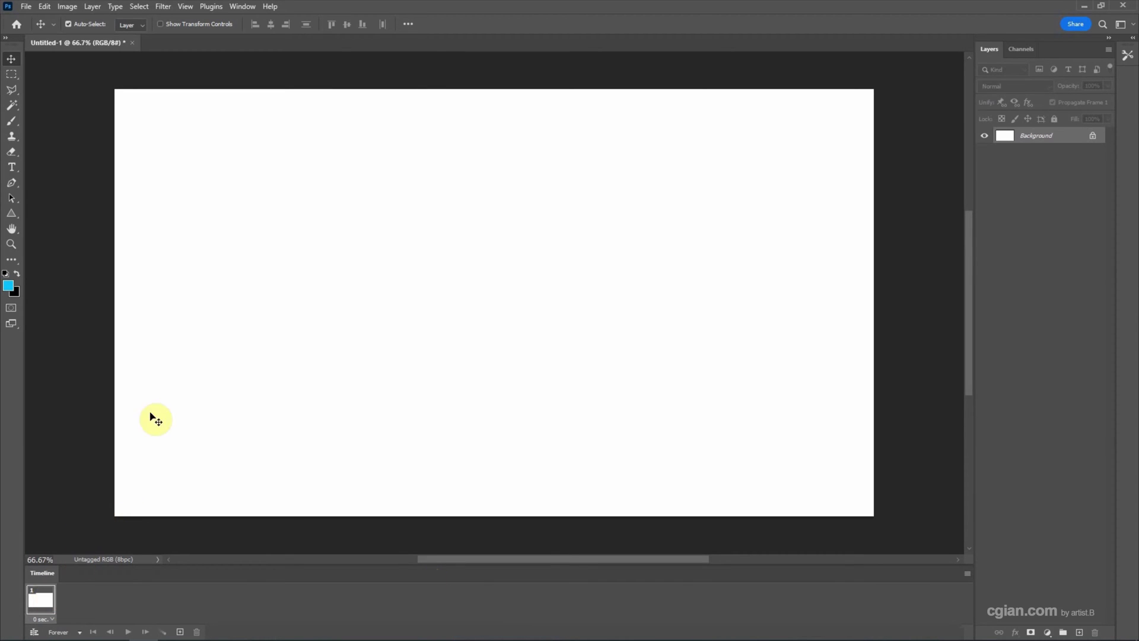
Step: Paint a test brush stroke across the canvas, then undo it
left_click(14, 124)
mouse_move(300, 312)
left_mouse_down()
mouse_move(376, 229)
mouse_move(470, 286)
mouse_move(564, 296)
mouse_move(734, 219)
left_mouse_up()
key("ctrl+z")
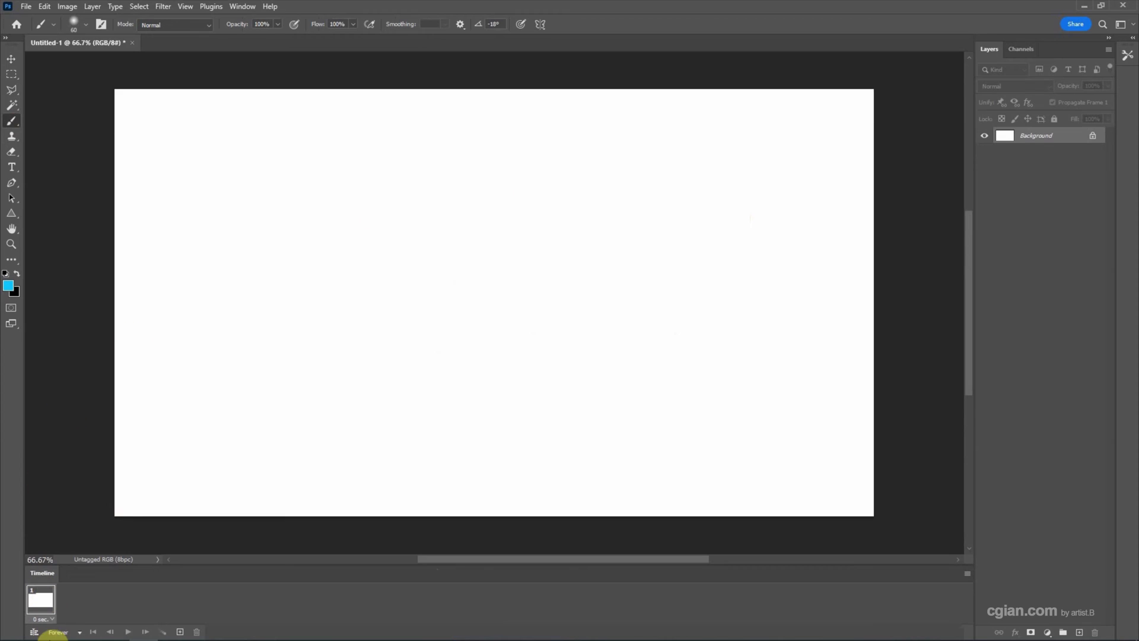
Step: Place all eight water drop frame PNGs from the How to make gif folder as layers
left_click(57, 630)
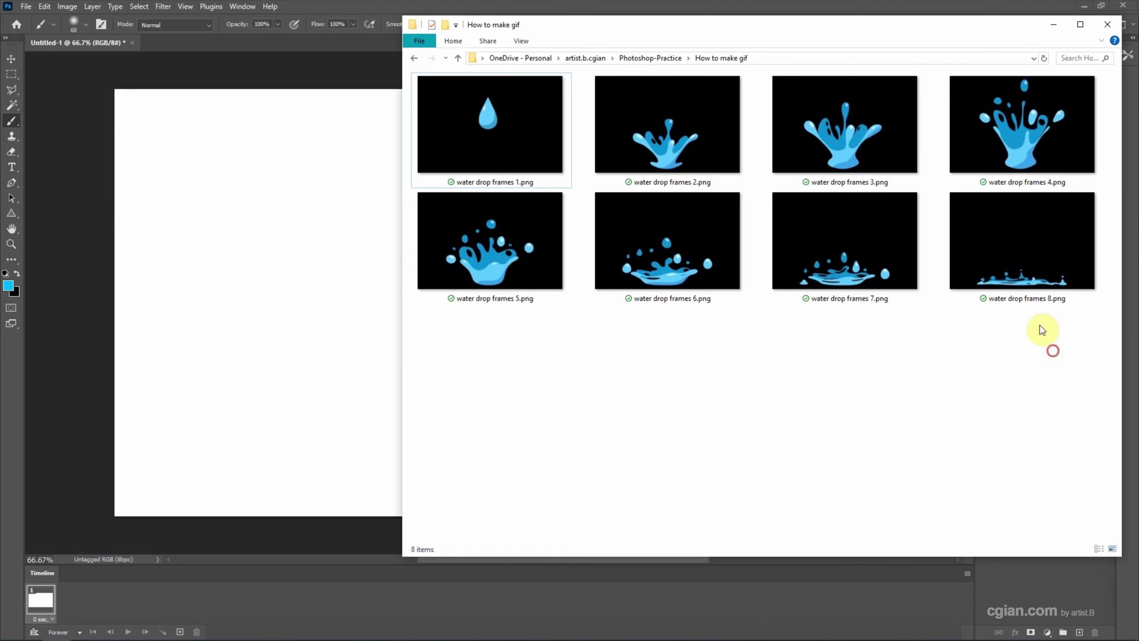
left_click_drag(1053, 351, 275, 206)
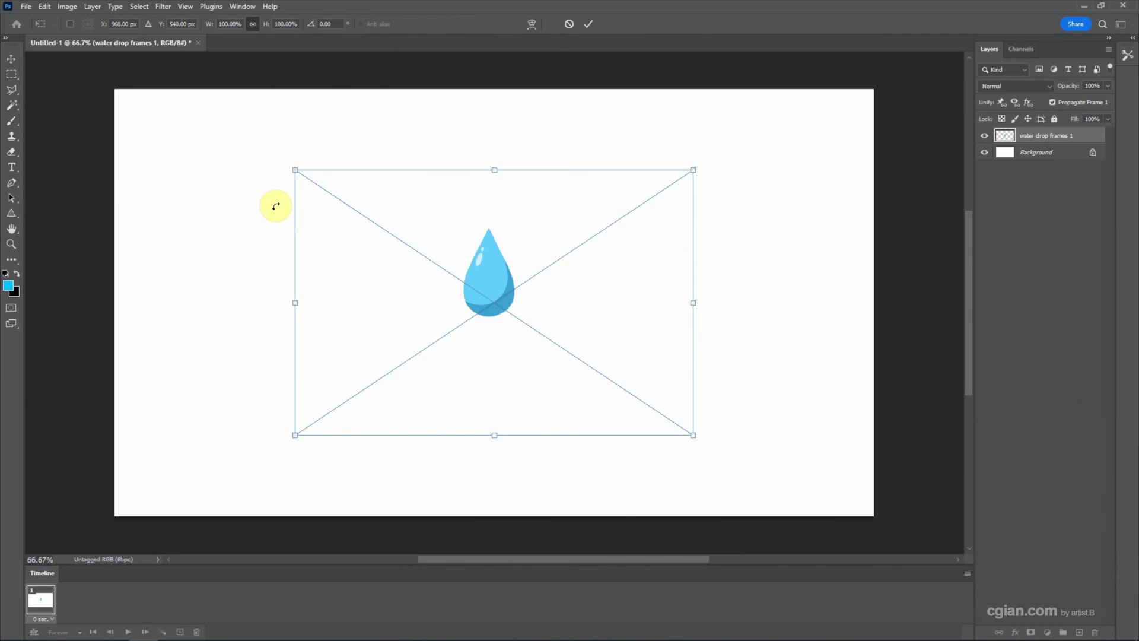
key("Return")
key("Return")
key("Return")
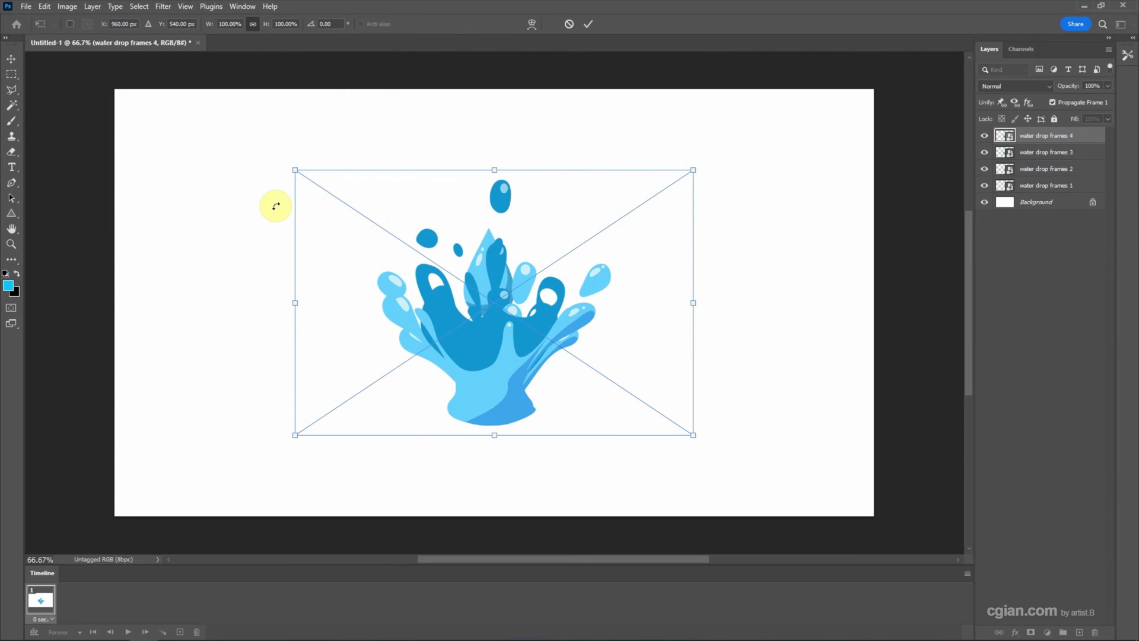
key("Return")
key("Return")
key("Return")
key("Return")
key("Return")
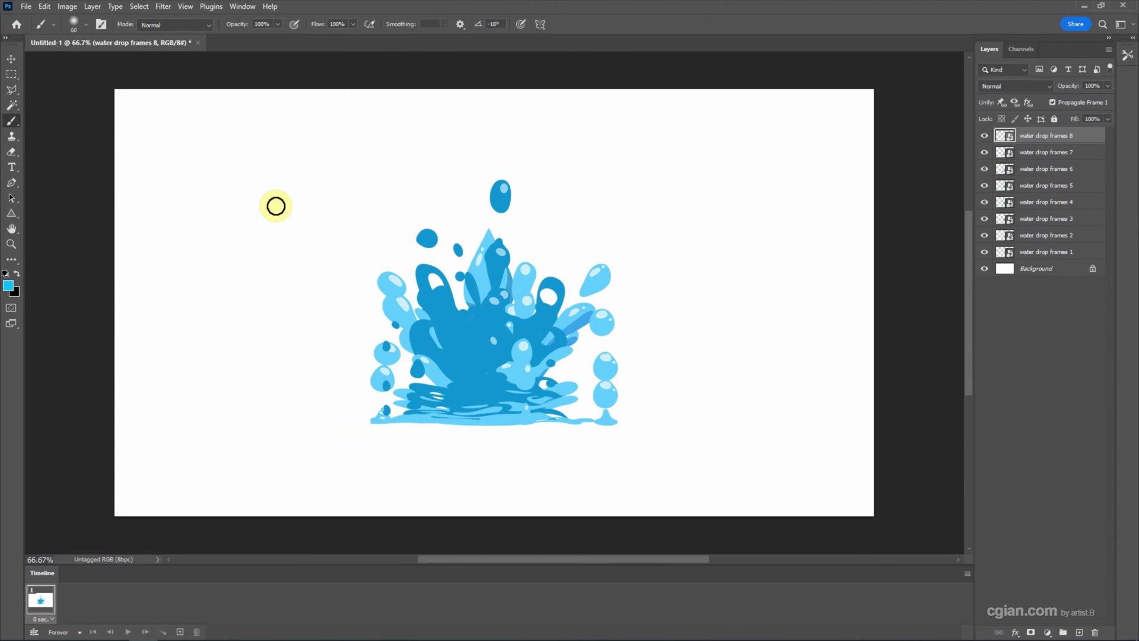
Step: Delete the white Background layer and hide frames 2–8, leaving only frame 1 visible
left_click(12, 59)
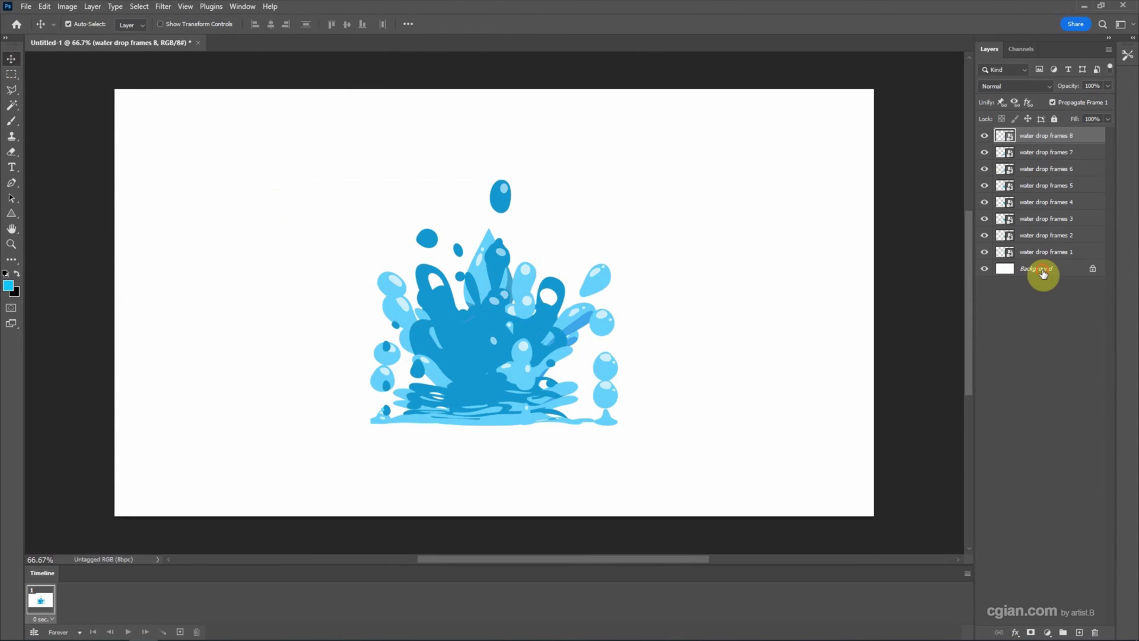
left_click_drag(1042, 273, 1094, 631)
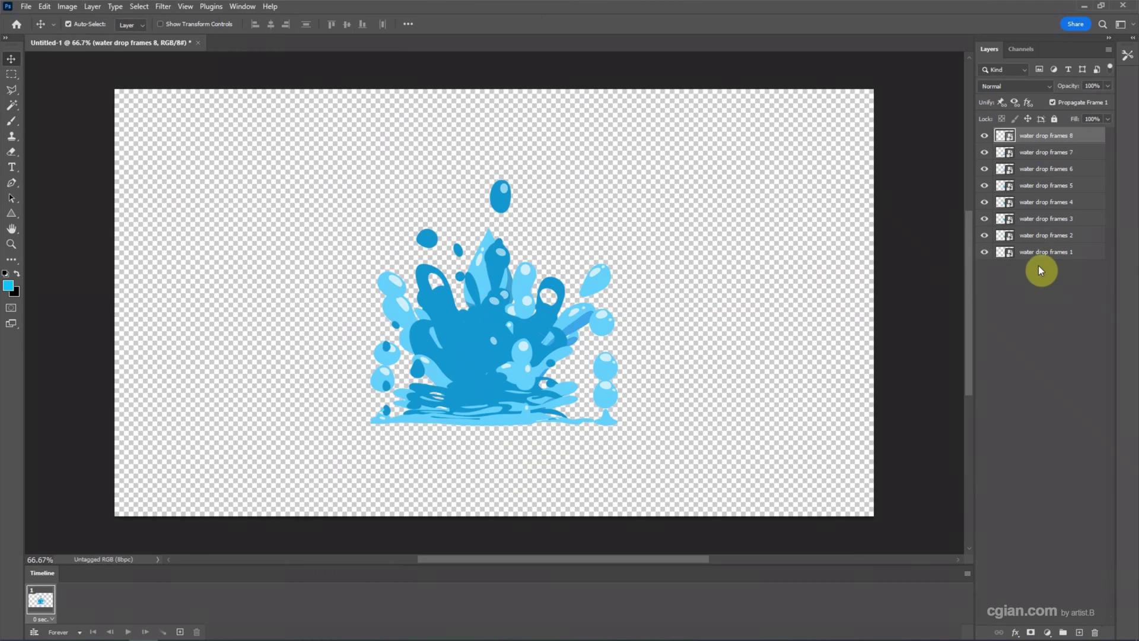
left_click_drag(984, 235, 979, 137)
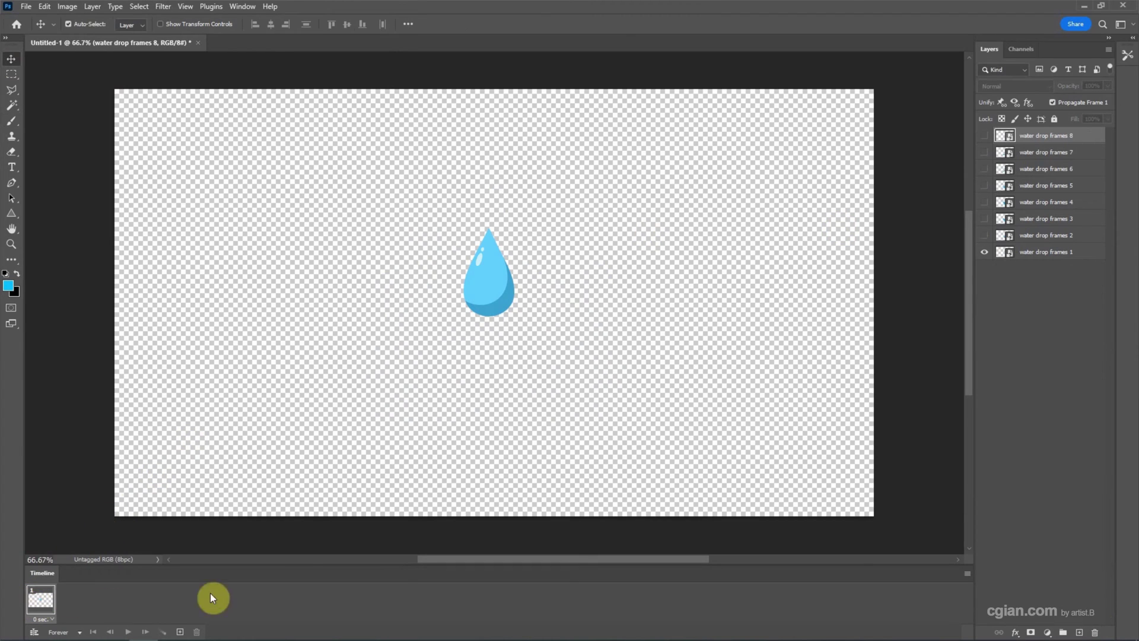
left_click(966, 573)
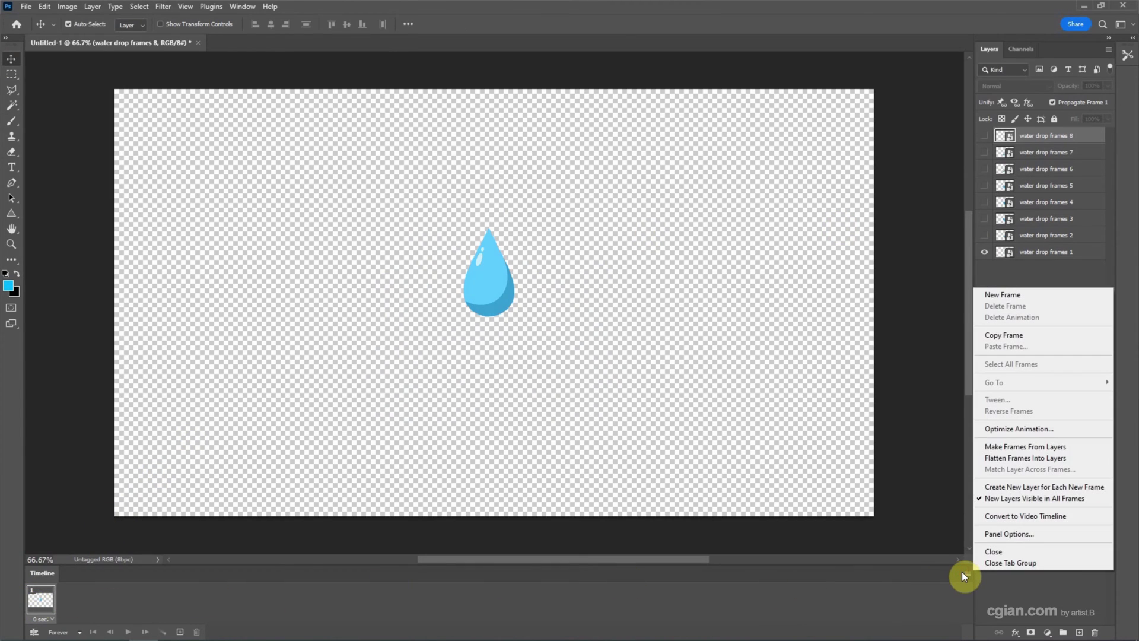
Step: Turn each layer into its own animation frame and step through all frames
left_click(1016, 449)
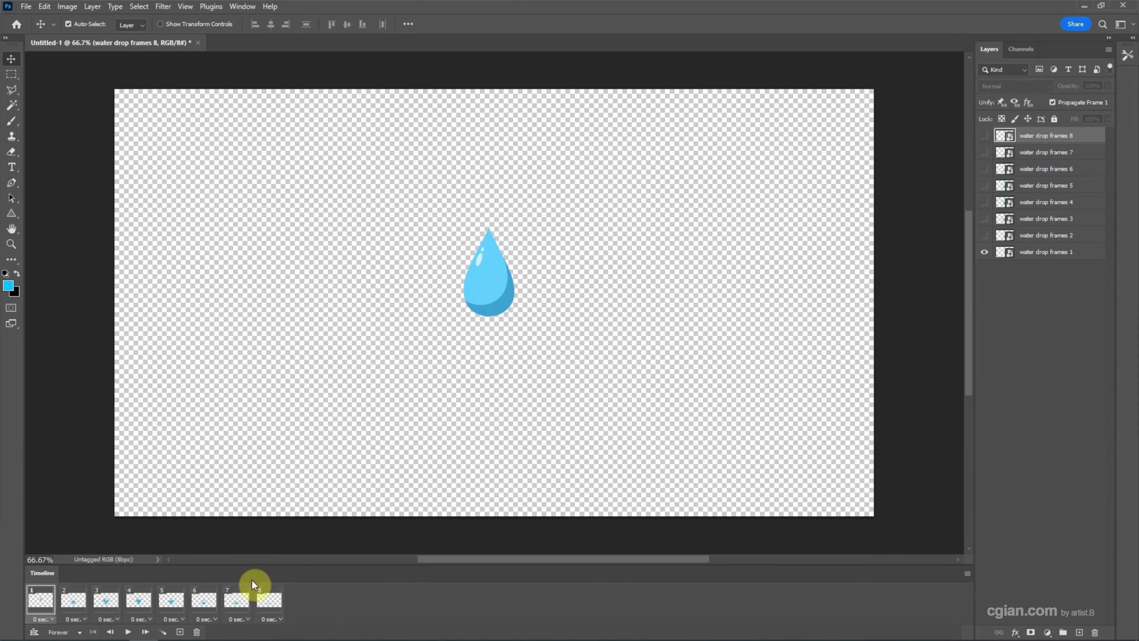
left_click(80, 602)
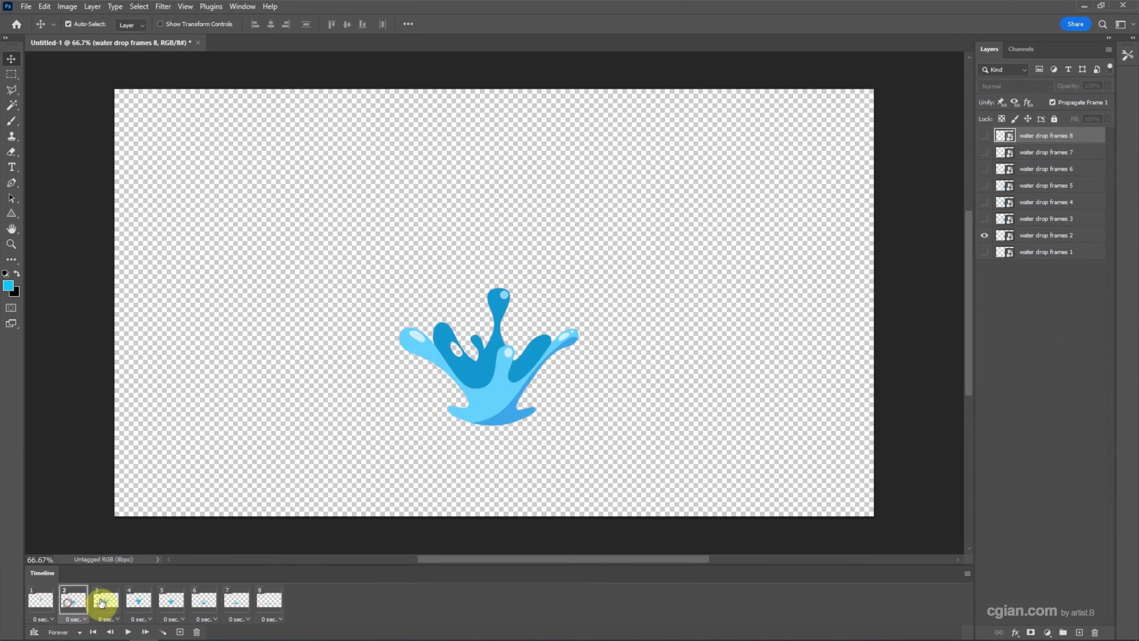
left_click(107, 602)
left_click(136, 602)
left_click(177, 608)
left_click(203, 602)
left_click(236, 602)
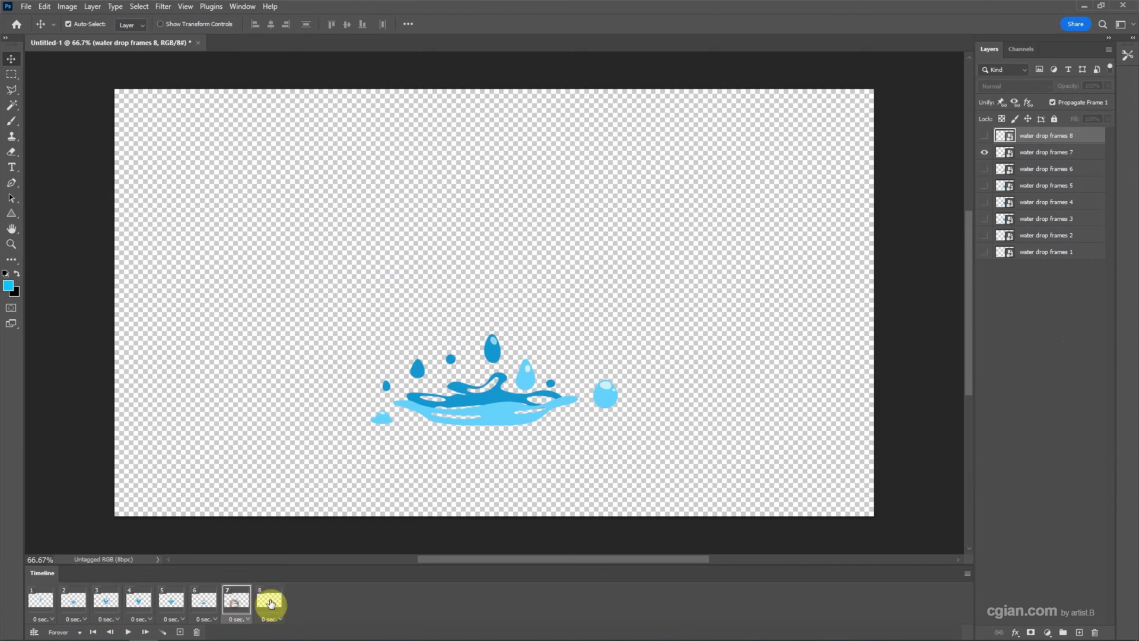
left_click(270, 602)
left_click(37, 603)
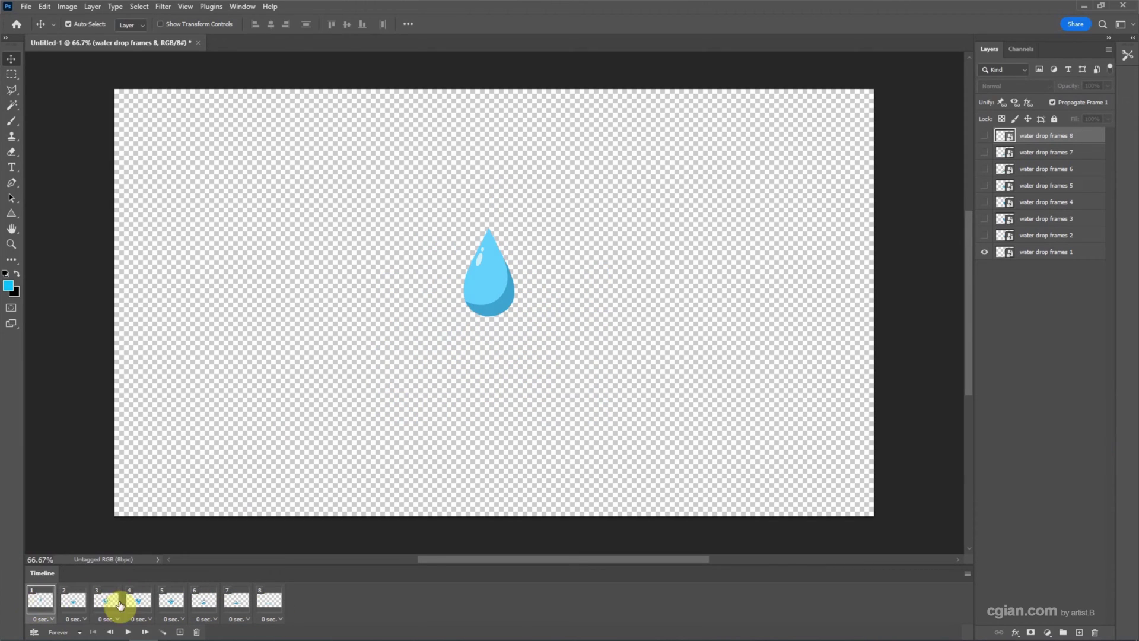
Step: Insert two new frames after frame 1, lowering the drop about 50 px and 75 px
left_click(178, 631)
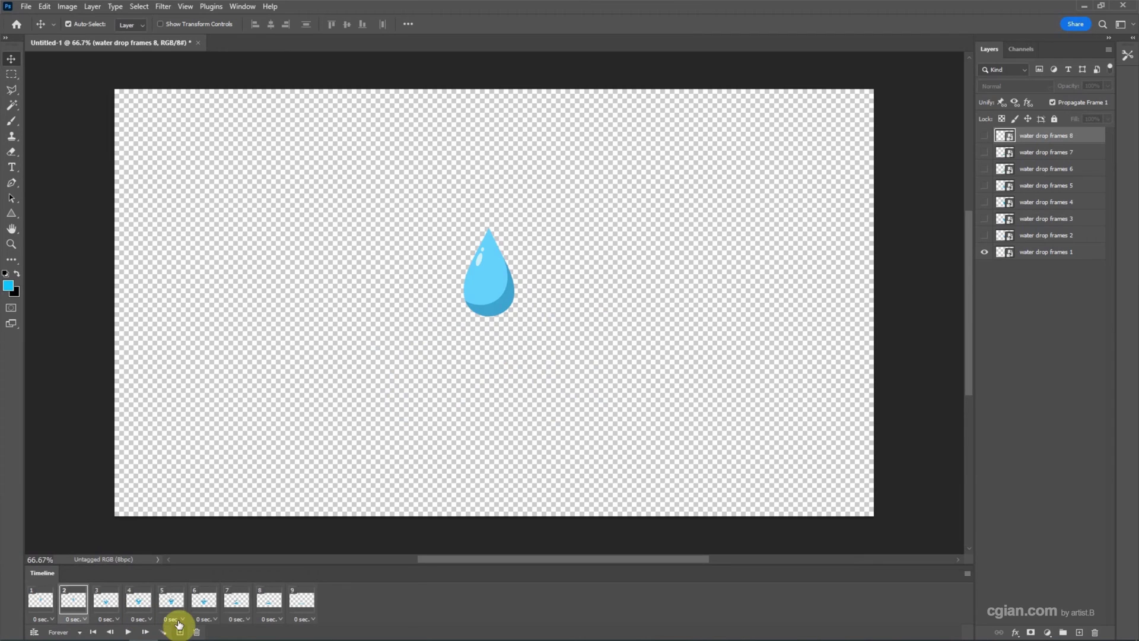
left_click_drag(490, 281, 489, 306)
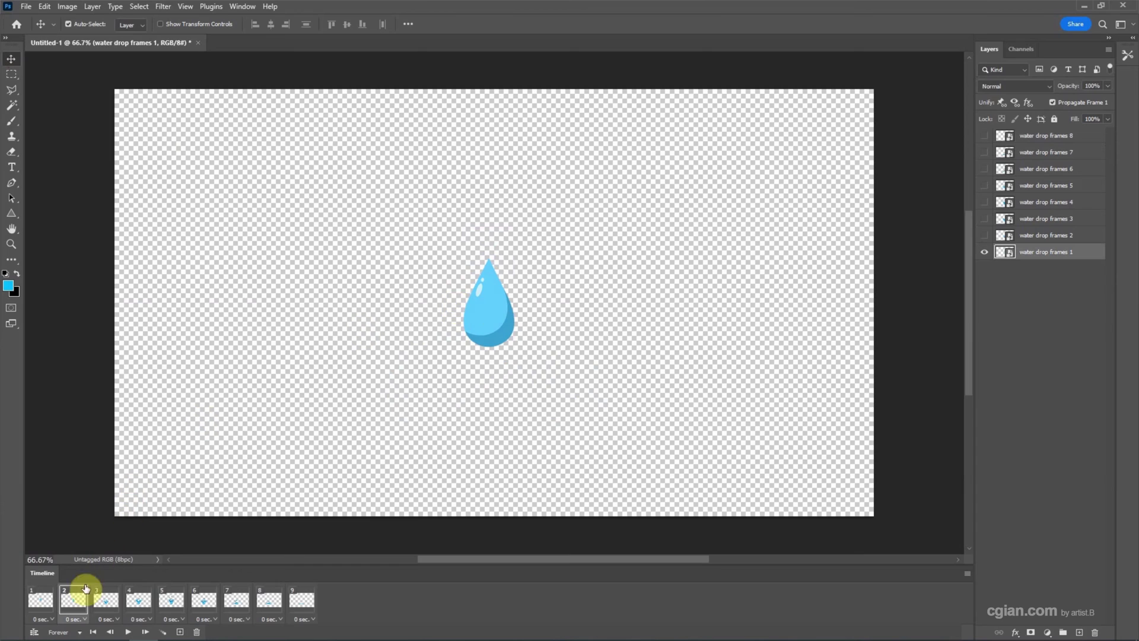
left_click(180, 631)
left_click_drag(483, 318, 485, 372)
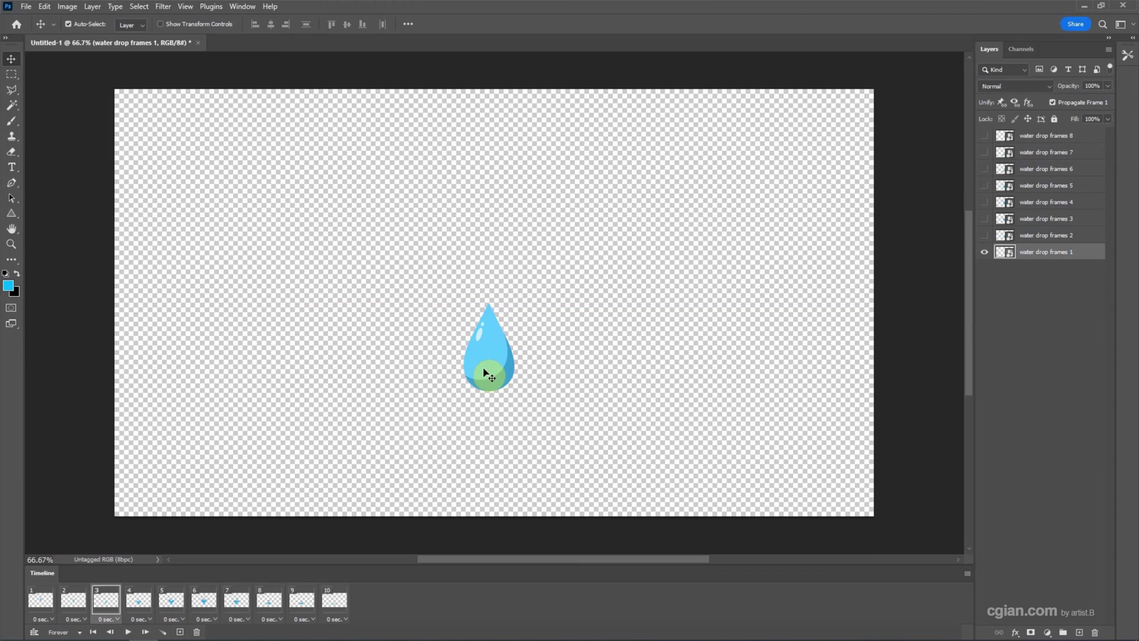
Step: Preview the animation, then set all ten frames' delay to 0.2 seconds
left_click(94, 632)
left_click(128, 632)
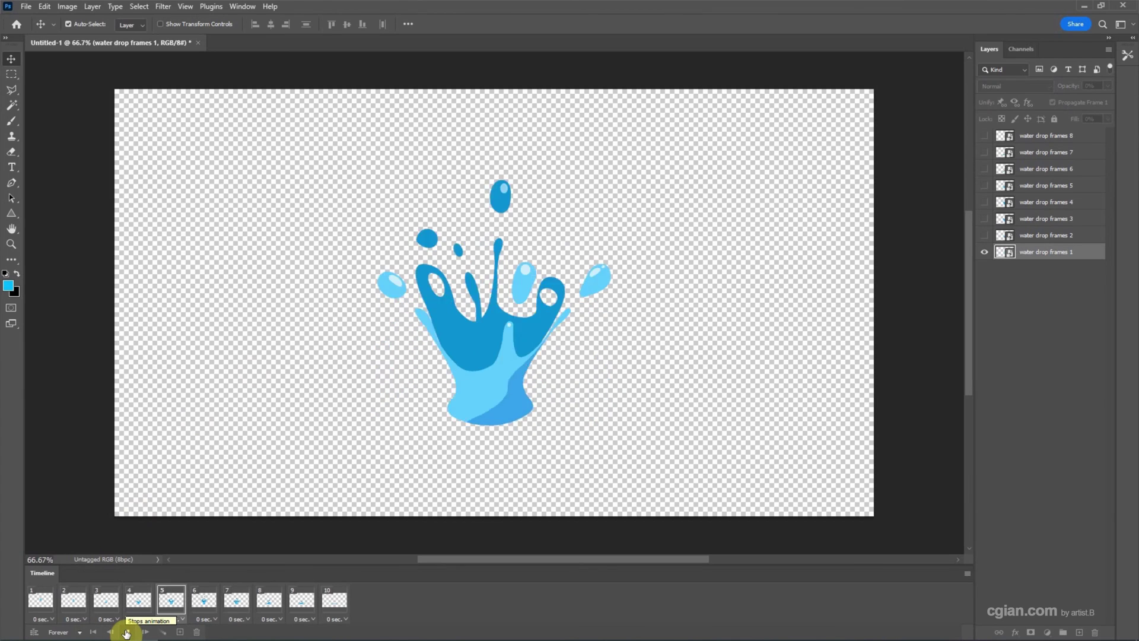
left_click(126, 632)
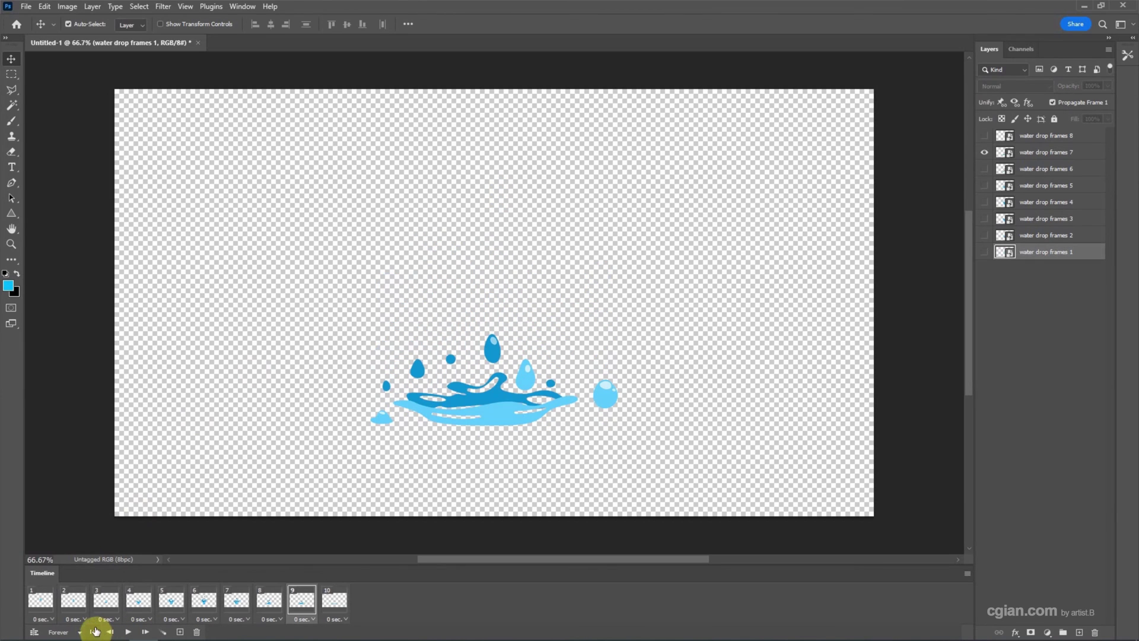
left_click(41, 600)
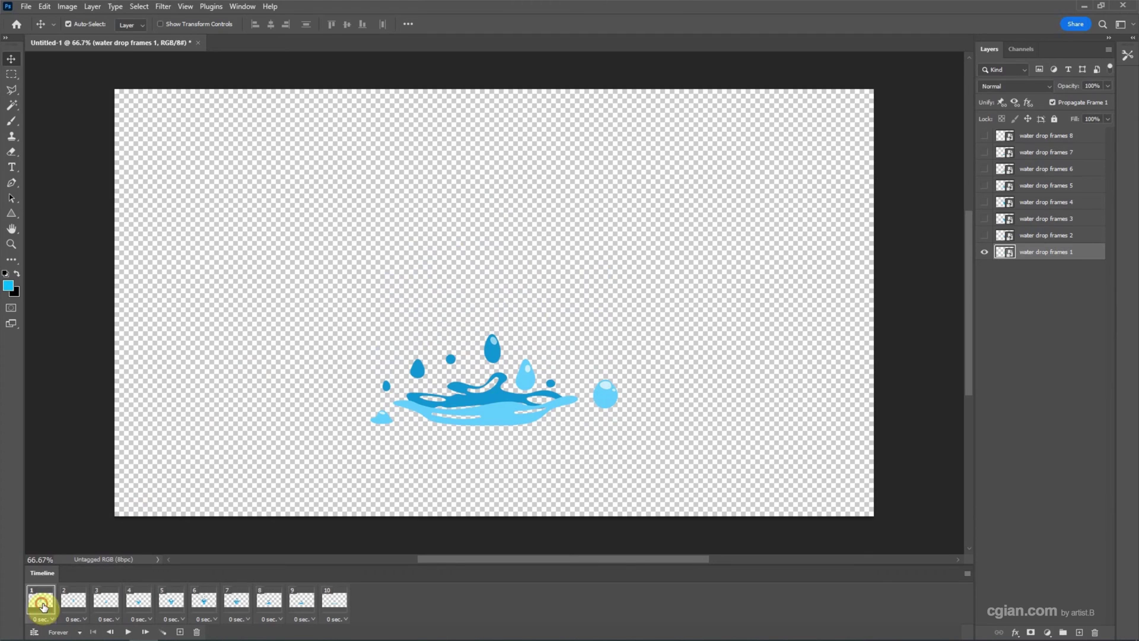
left_click(332, 602, "shift")
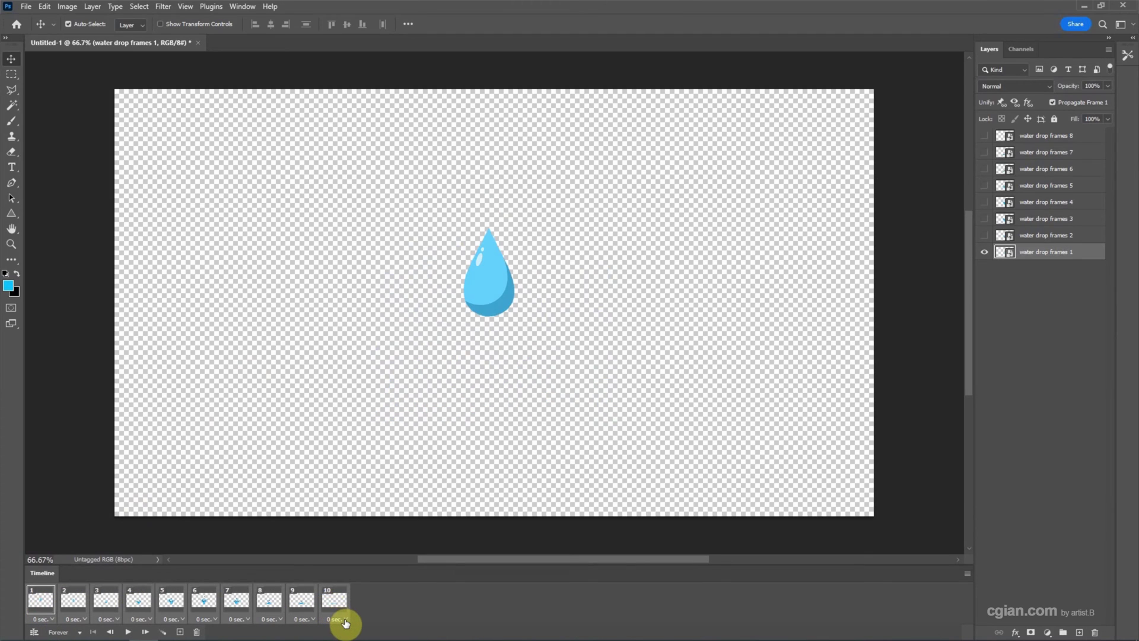
left_click(346, 621)
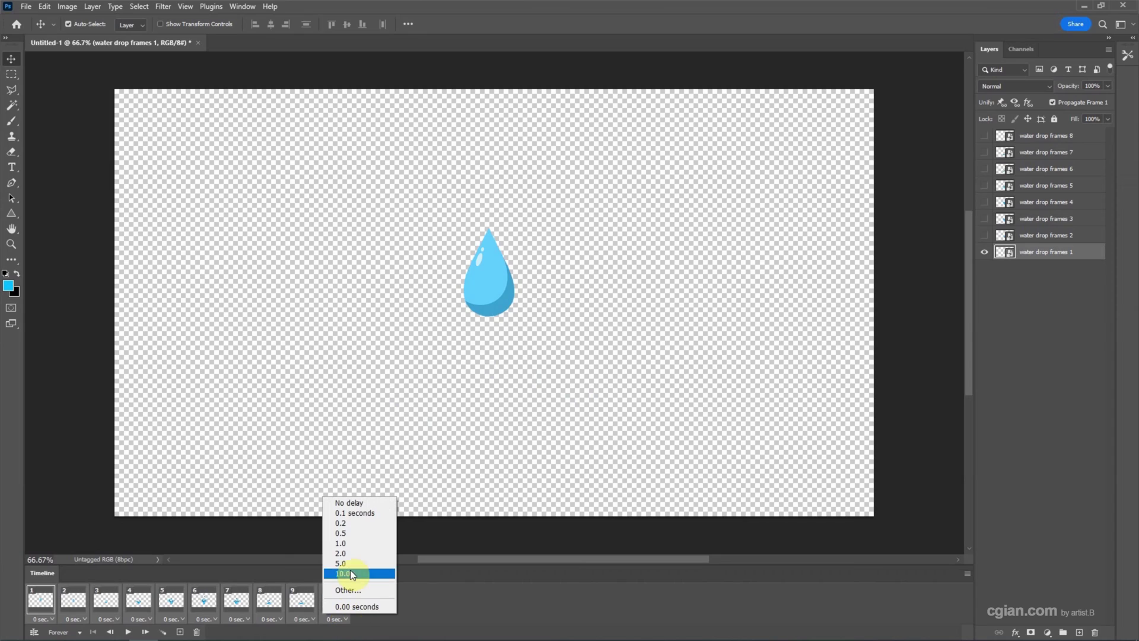
left_click(351, 523)
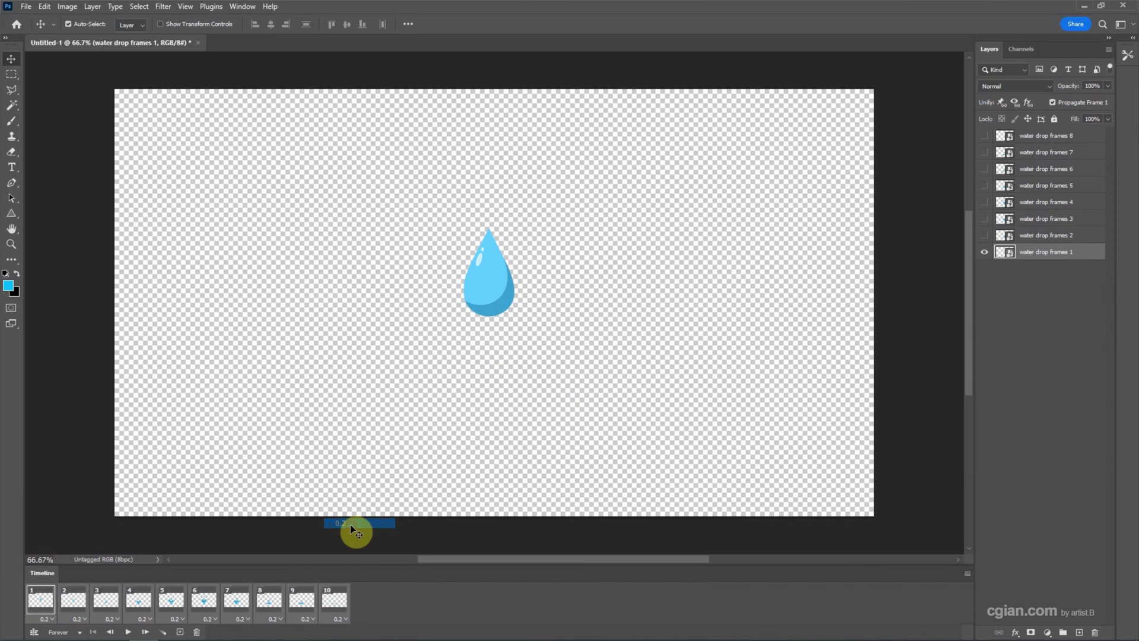
Step: Replay the animation with the new timing and return to the first frame
left_click(127, 631)
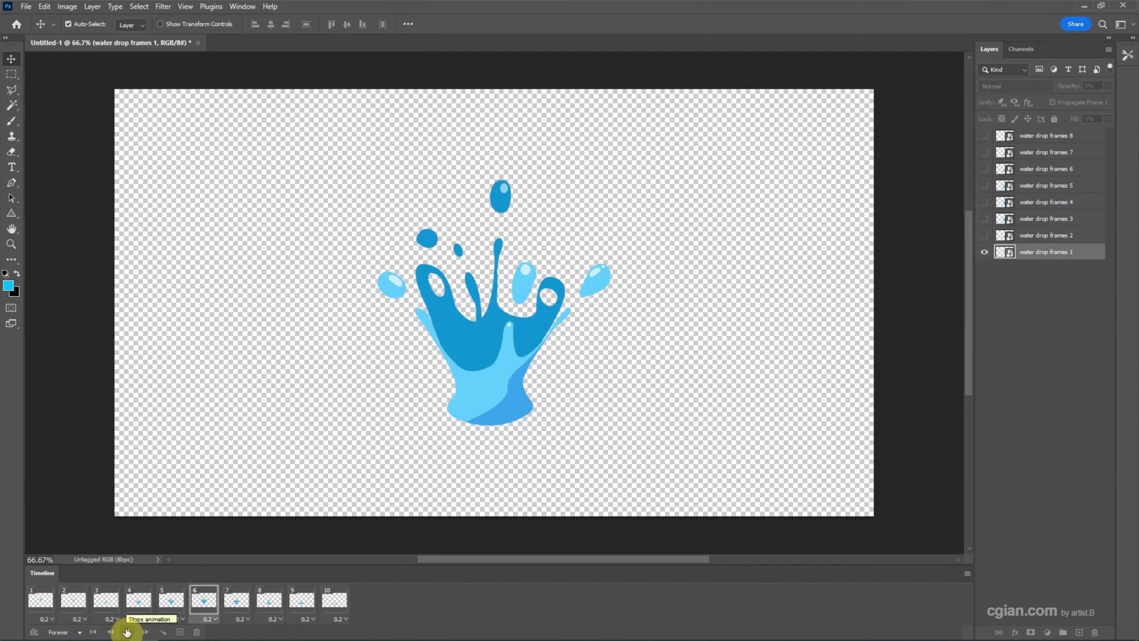
left_click(126, 632)
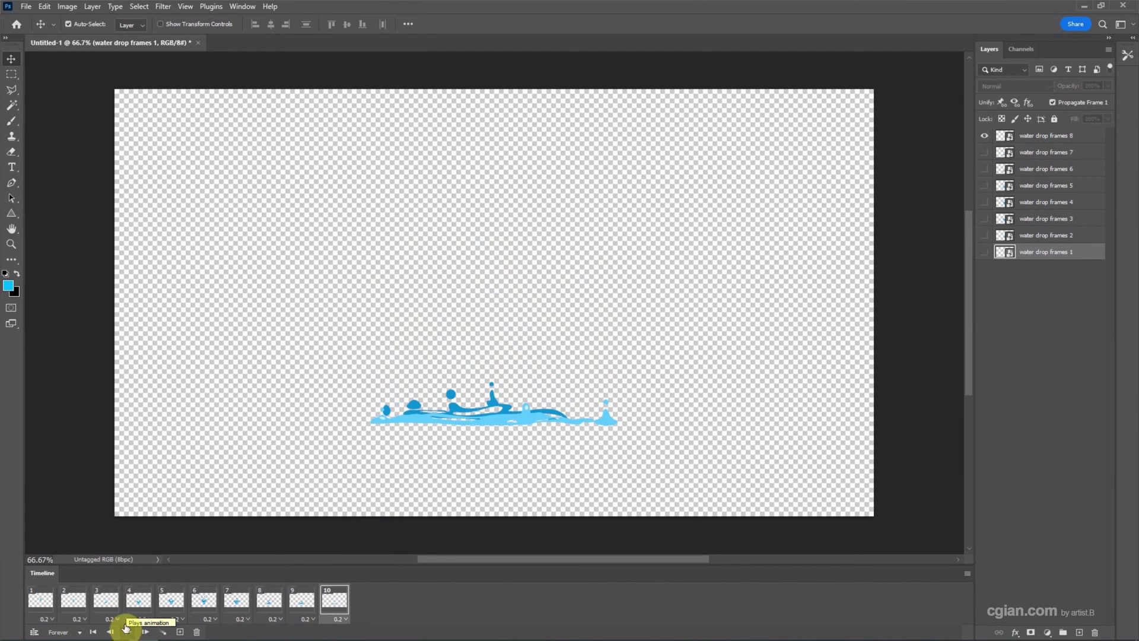
left_click(92, 633)
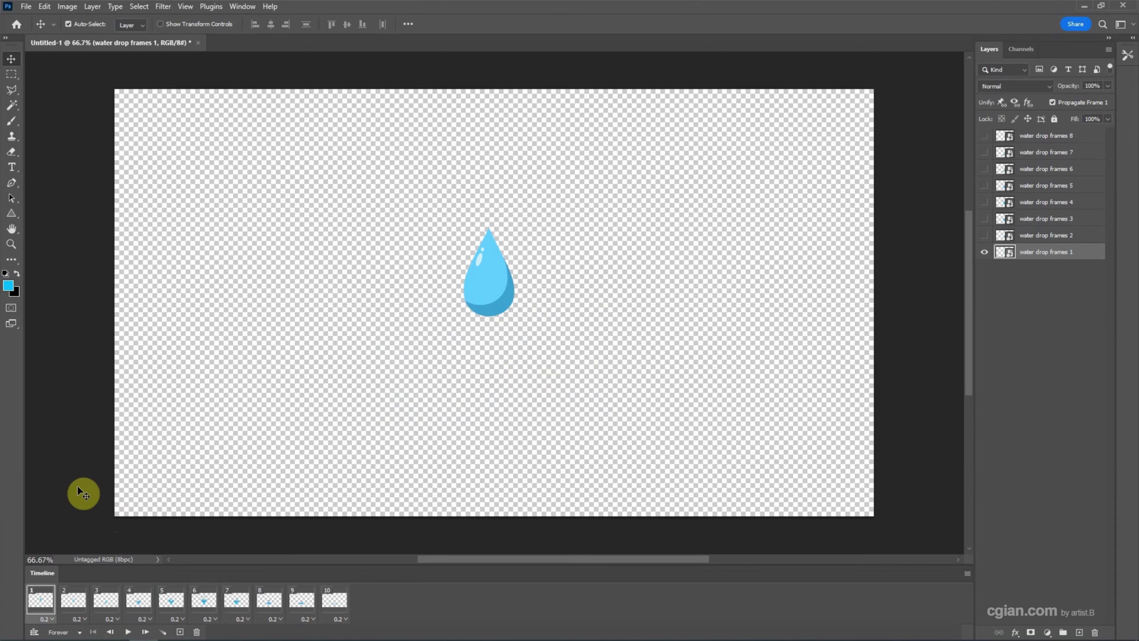
Step: In Save for Web (Legacy), fit the preview, keep GIF output and set looping to Forever
left_click(27, 7)
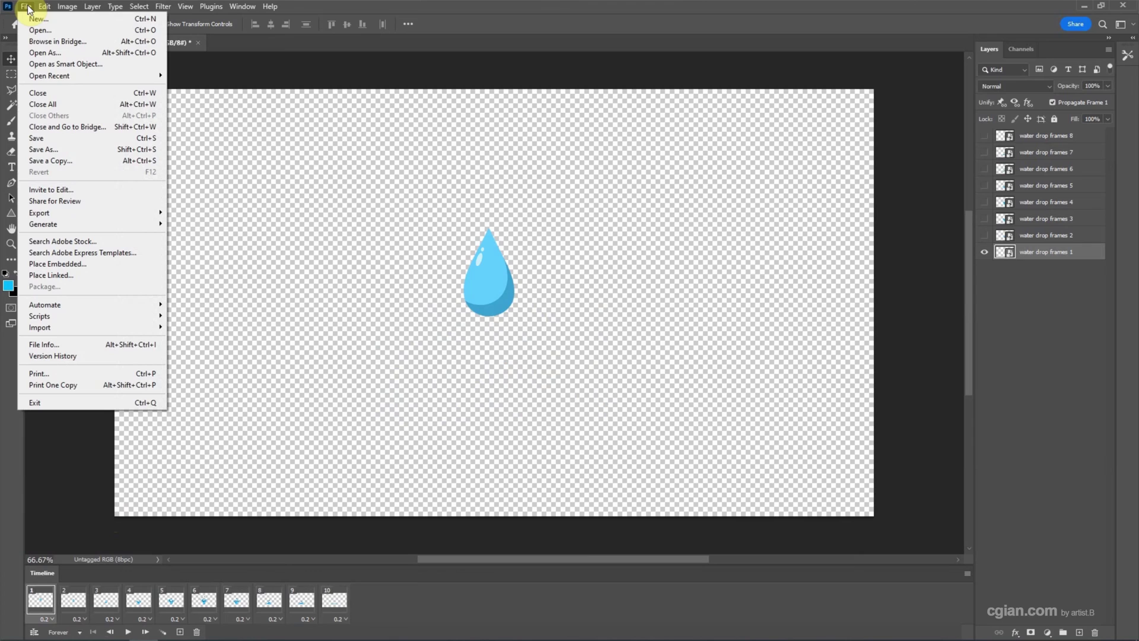
mouse_move(76, 215)
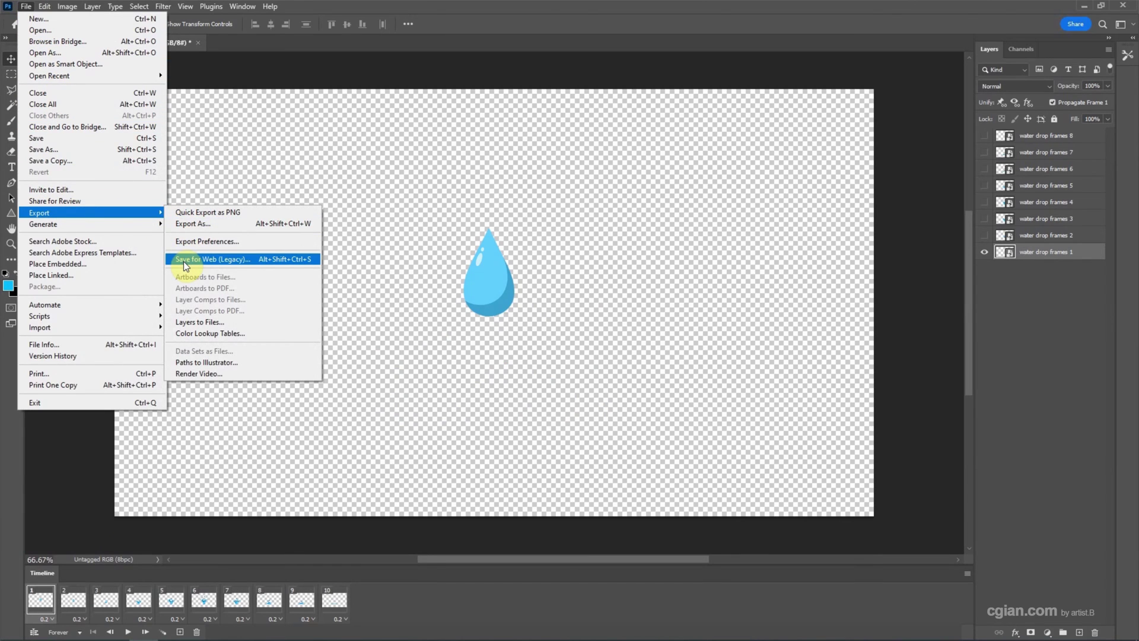
left_click(265, 259)
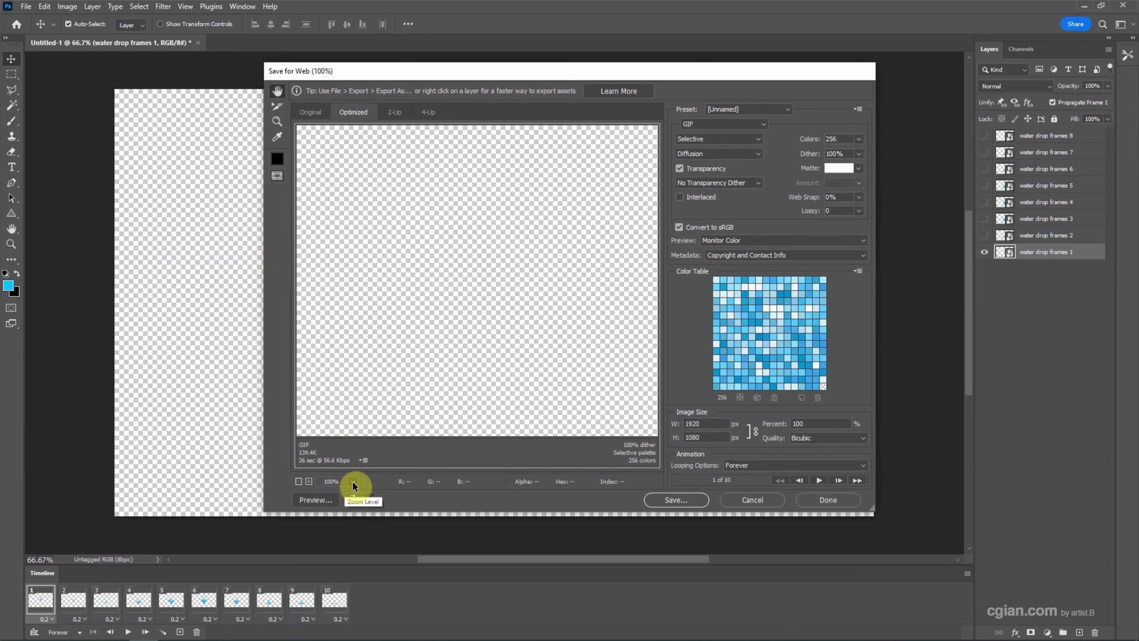
left_click(353, 482)
left_click(356, 458)
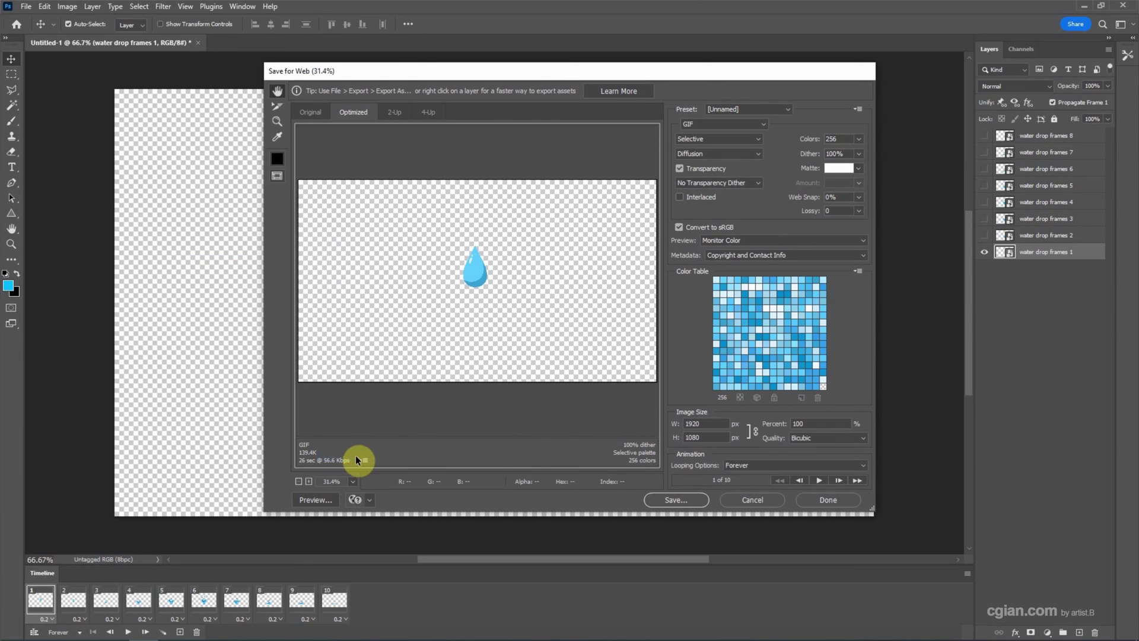
left_click(685, 126)
left_click(696, 139)
left_click(736, 465)
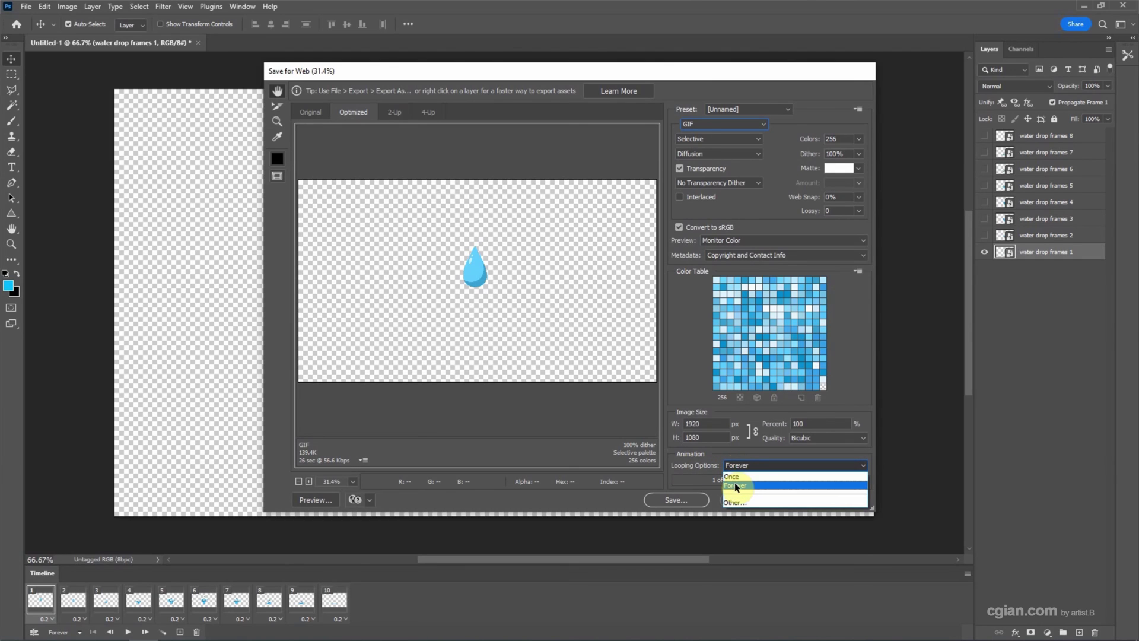
left_click(734, 487)
Step: Save the GIF as 'animated water drop' in the How to make gif folder
left_click(681, 499)
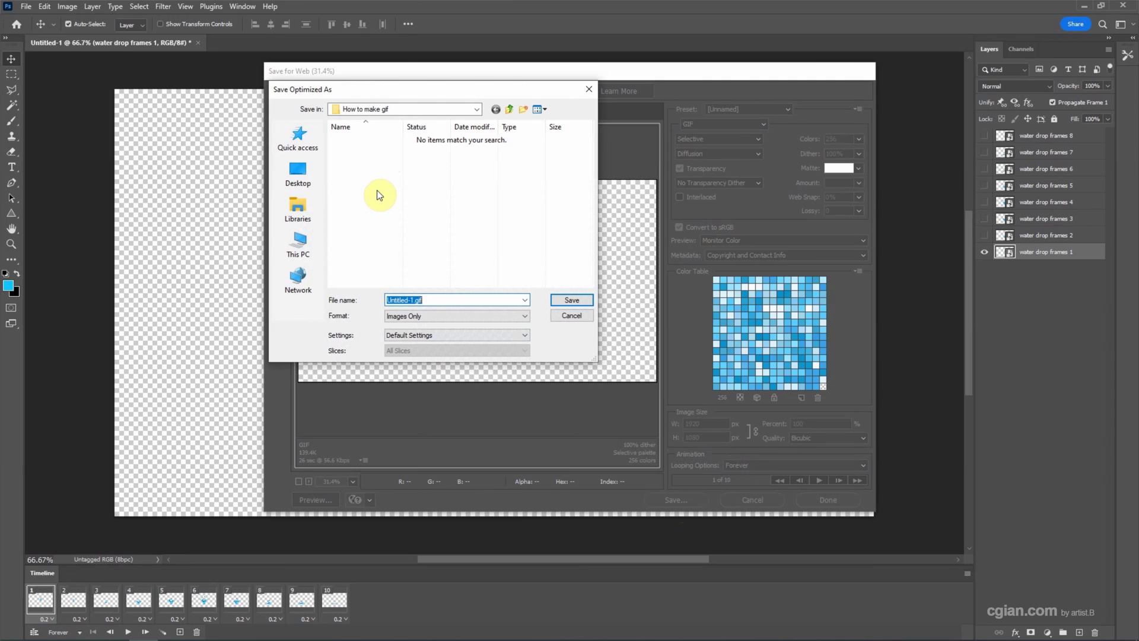
left_click(402, 300)
left_click_drag(414, 300, 366, 300)
type("anima")
left_click(558, 300)
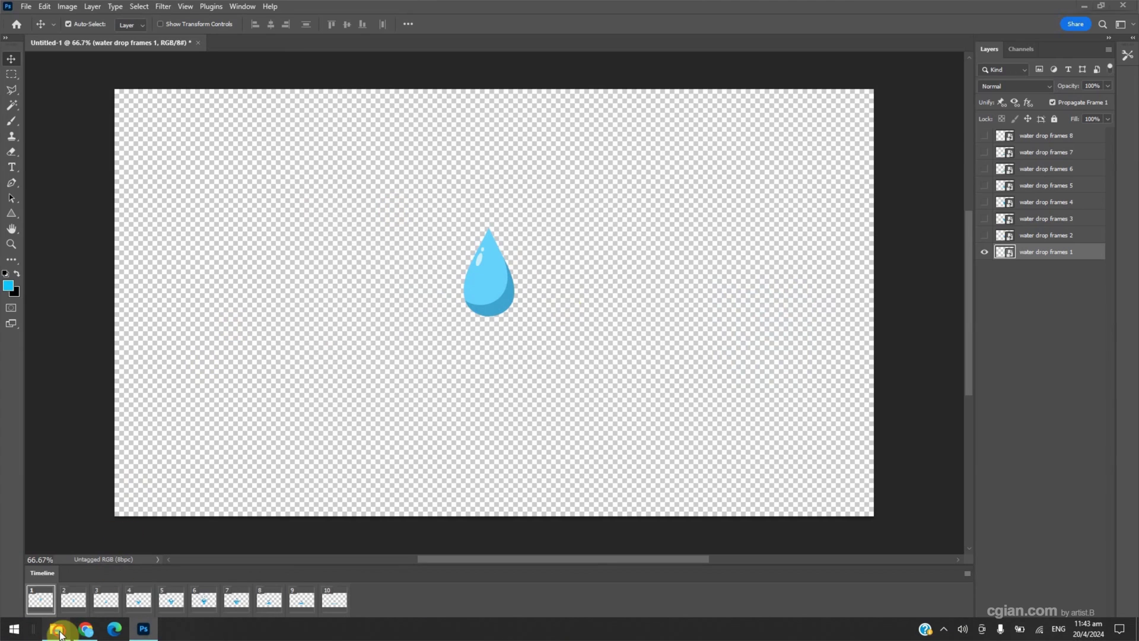
Step: Open animated-water-drop.gif from the How to make gif folder to view the animation
left_click(56, 633)
left_click(517, 161)
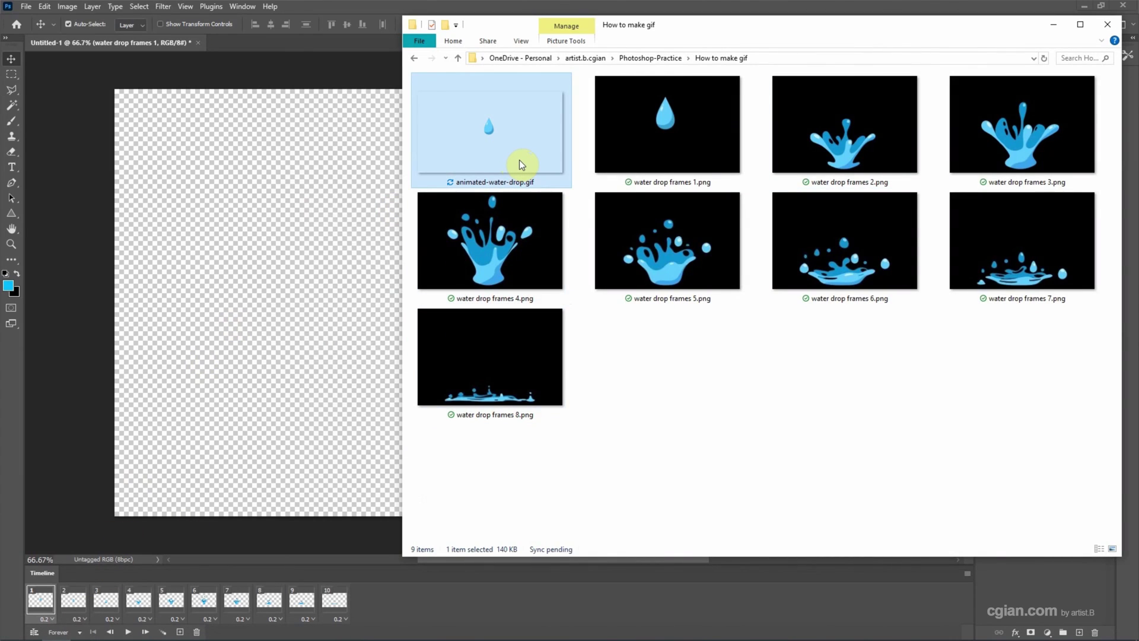
double_click(519, 160)
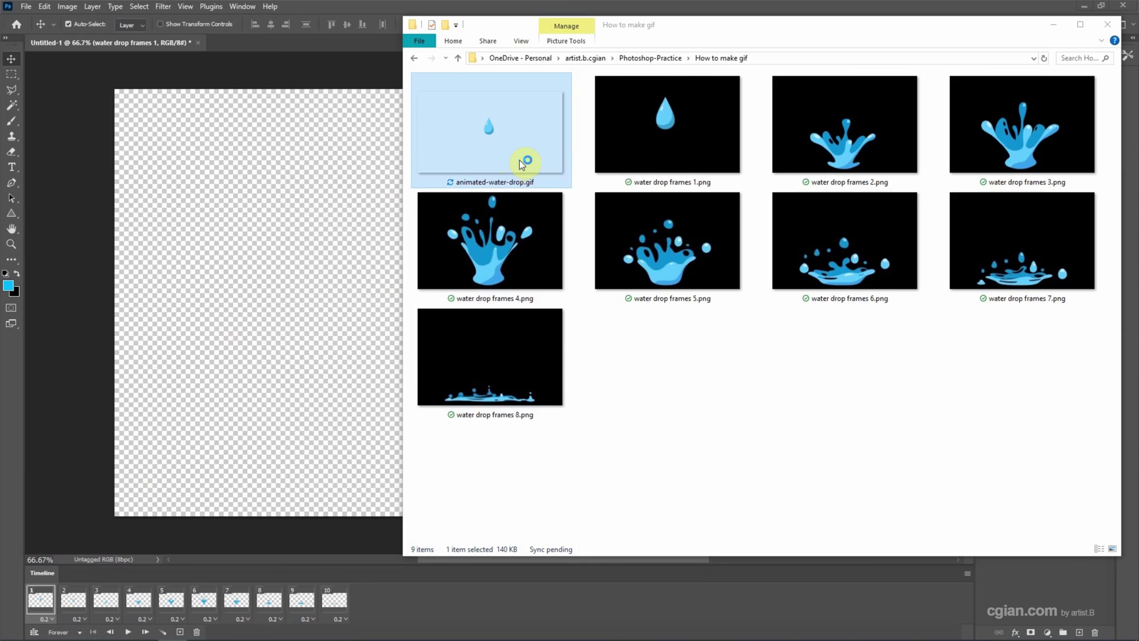